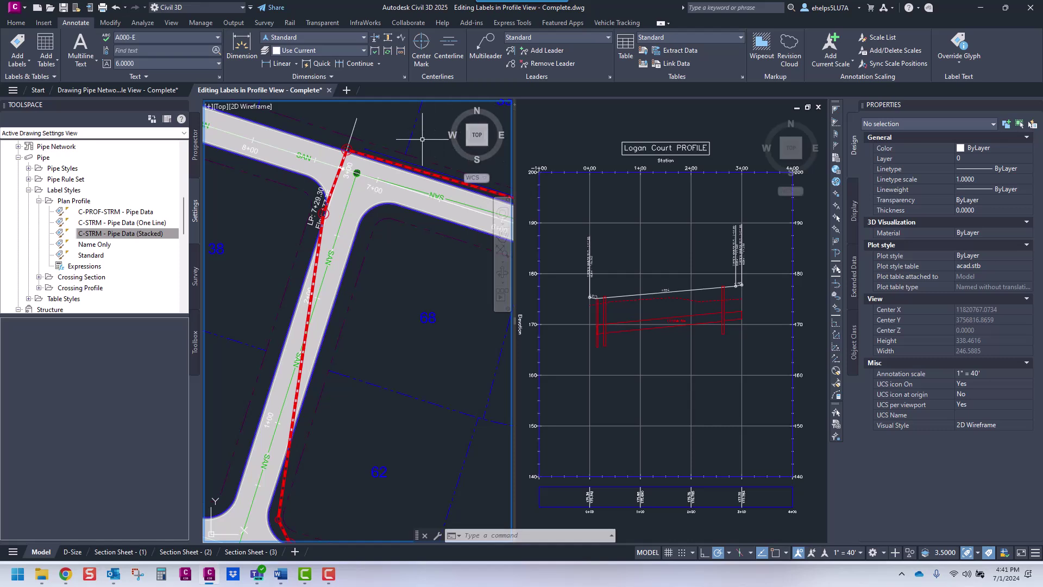
- Make the plan viewport active and bring up the Add Labels dialog over the drawing
click(564, 140)
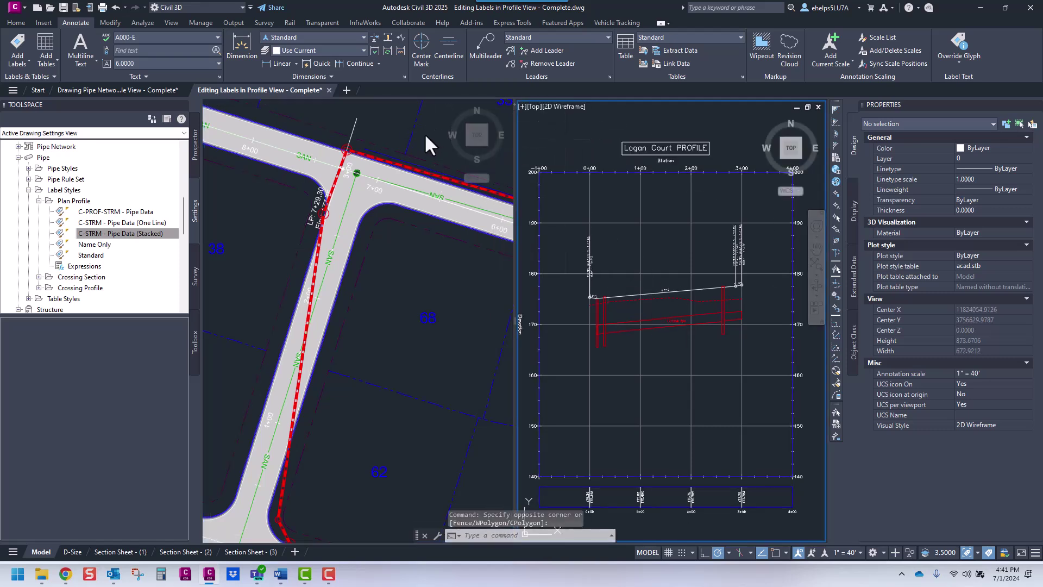
click(394, 136)
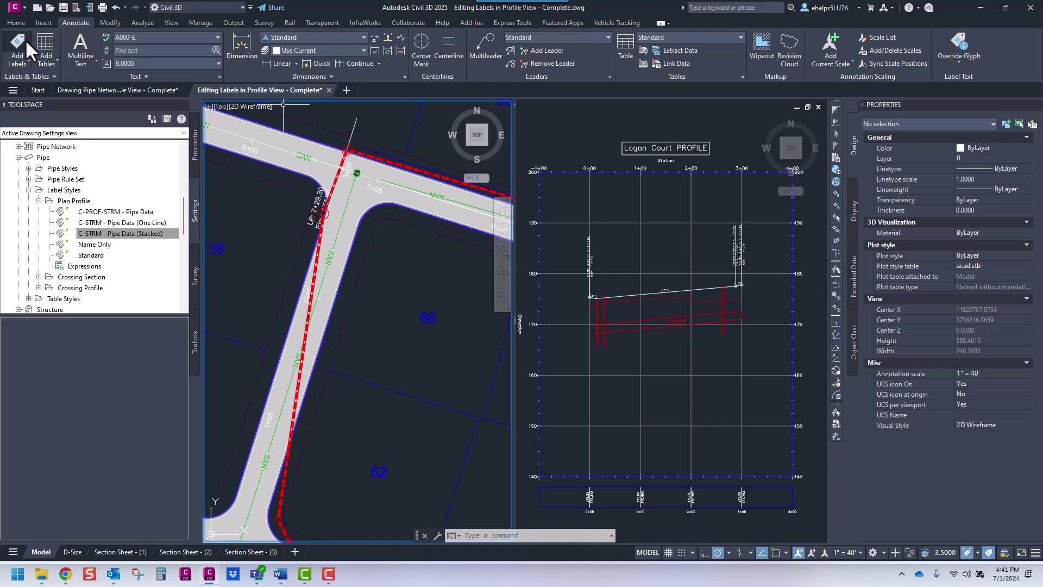
click(27, 59)
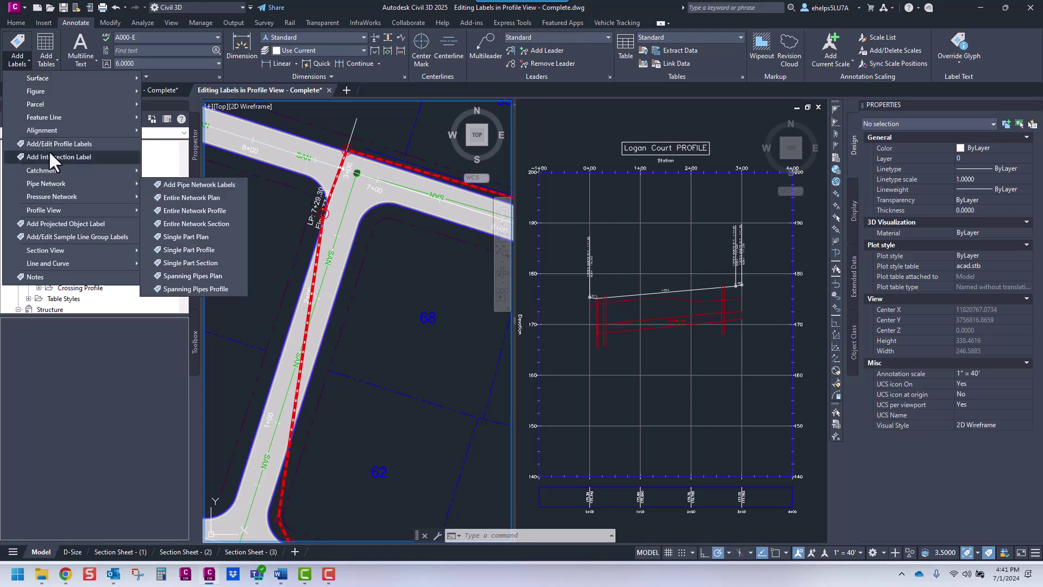
mouse_move(63, 182)
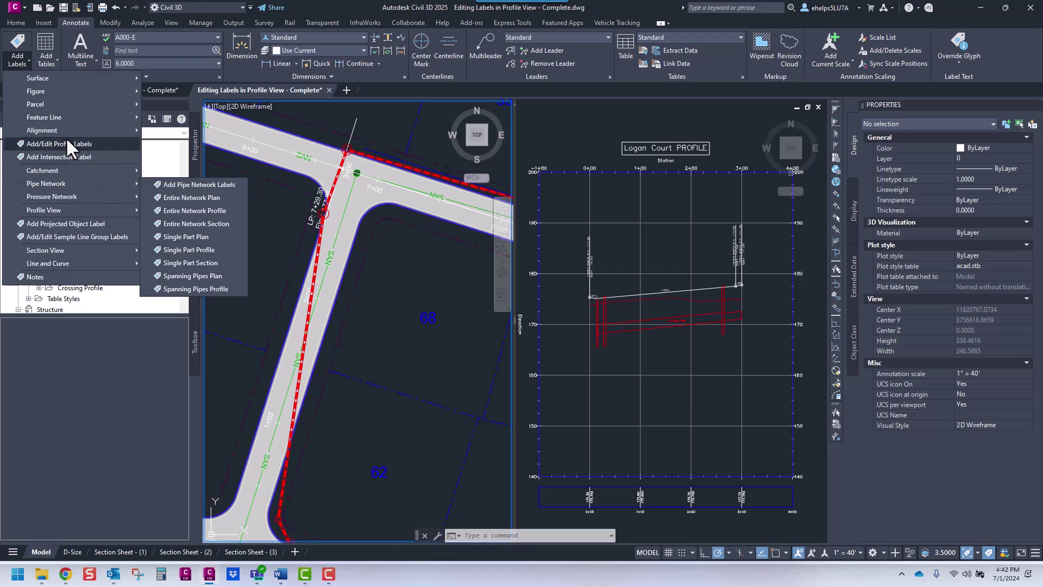
click(18, 36)
key(Escape)
key(Escape)
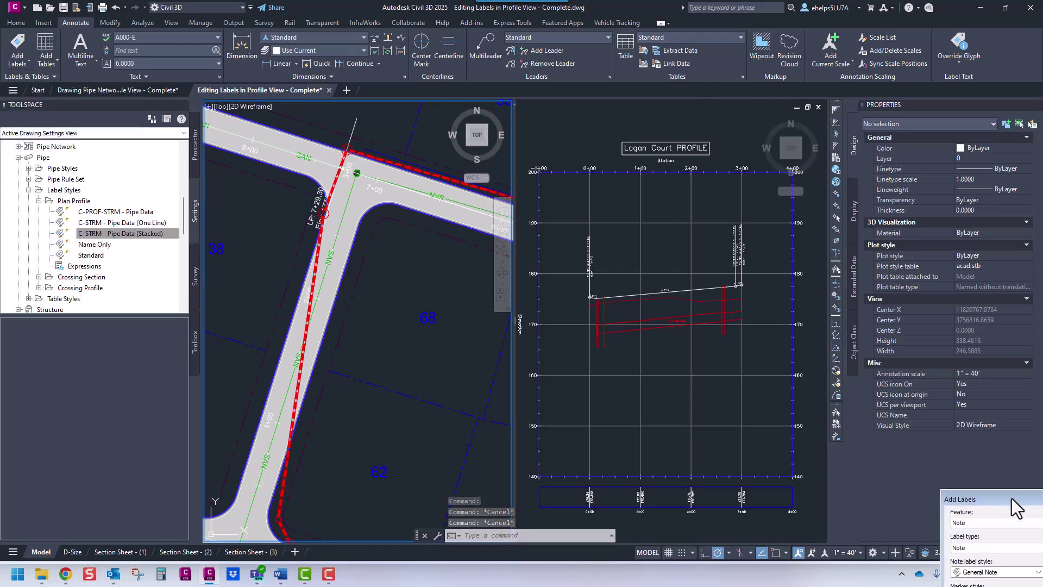
click(978, 505)
- Set the label feature to Pipe Network and the label type to Single Part Plan
click(441, 183)
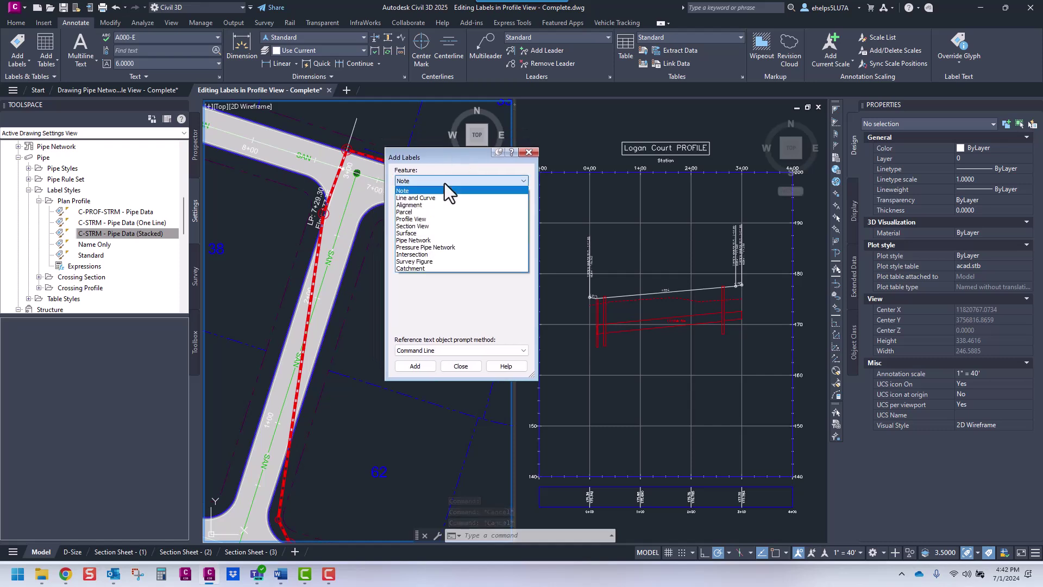
click(438, 240)
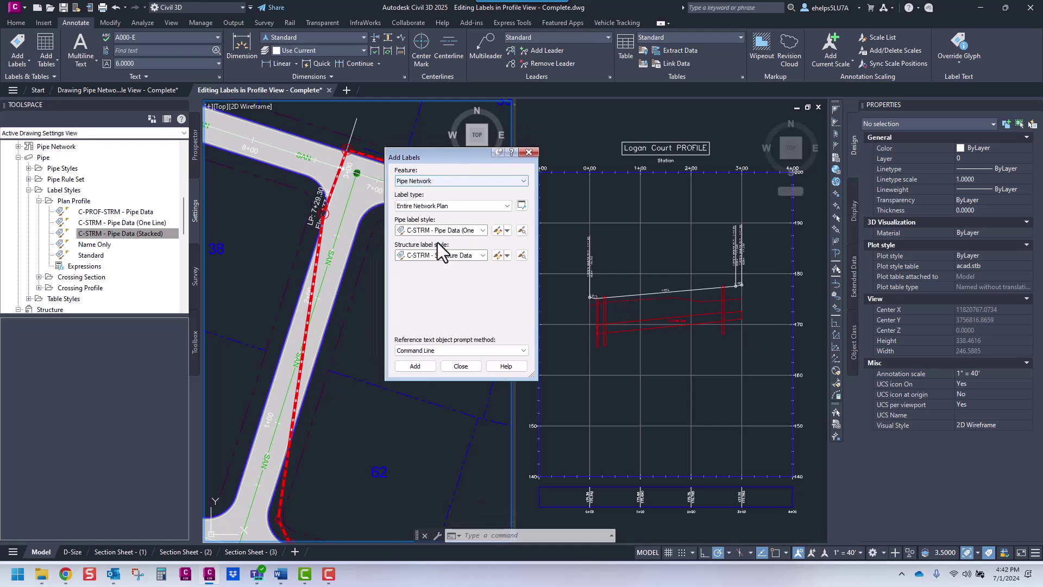
click(489, 206)
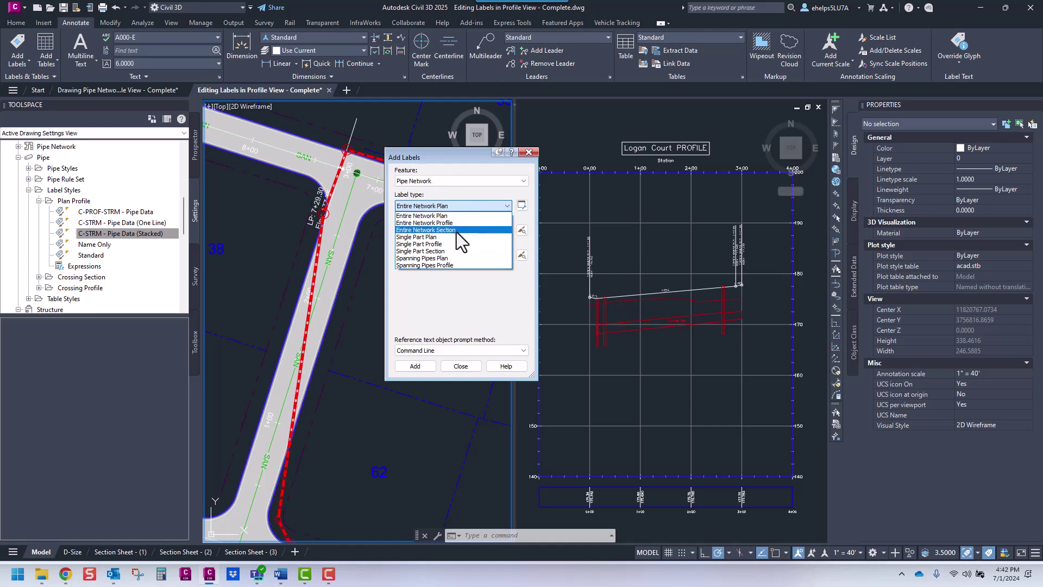
click(468, 209)
click(462, 208)
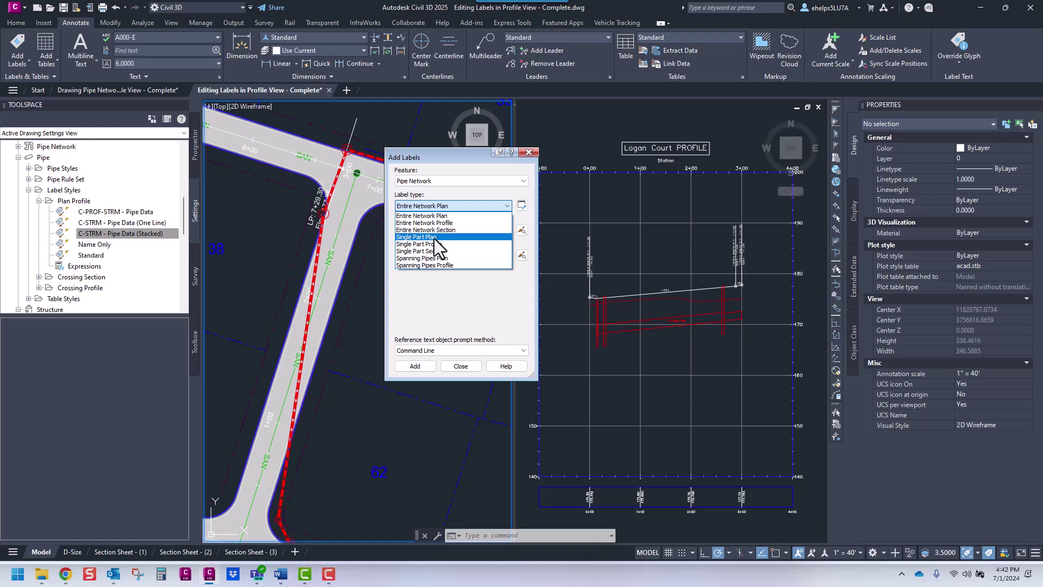
click(435, 239)
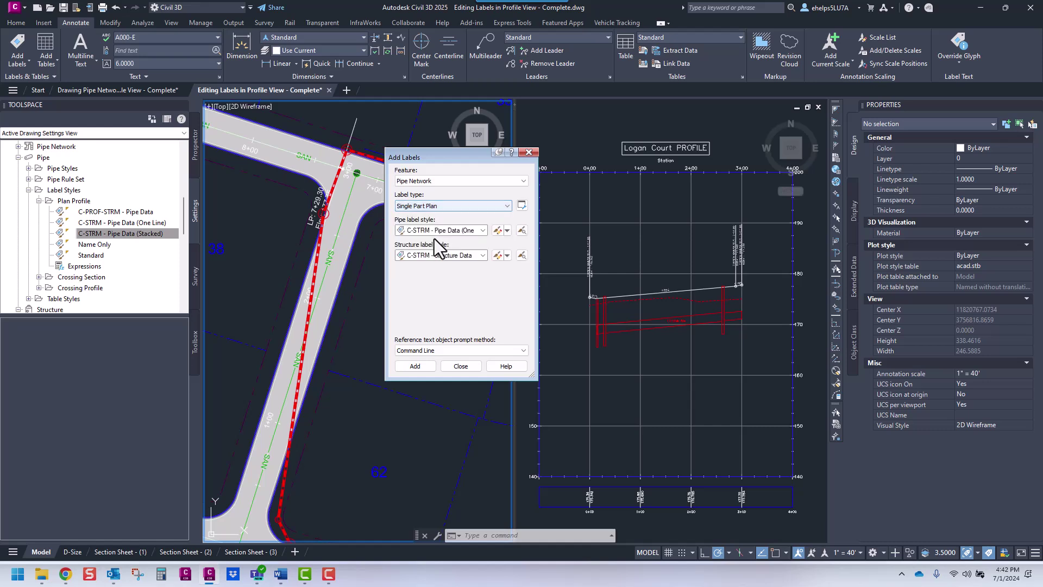
- Label the storm structure at the road intersection in plan with the C-STRM - Structure Data style, then close the Add Labels dialog
click(483, 231)
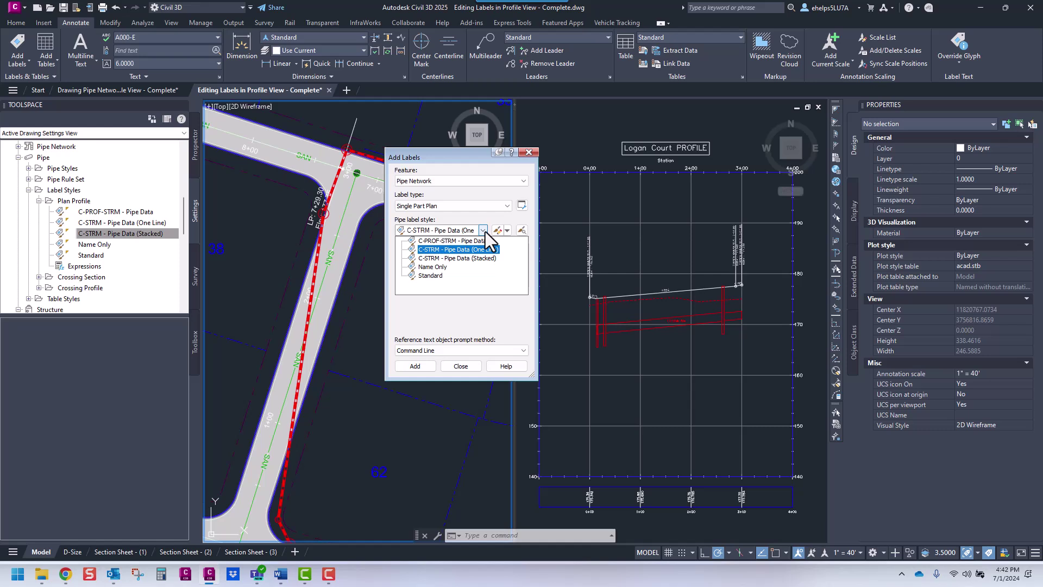
click(485, 232)
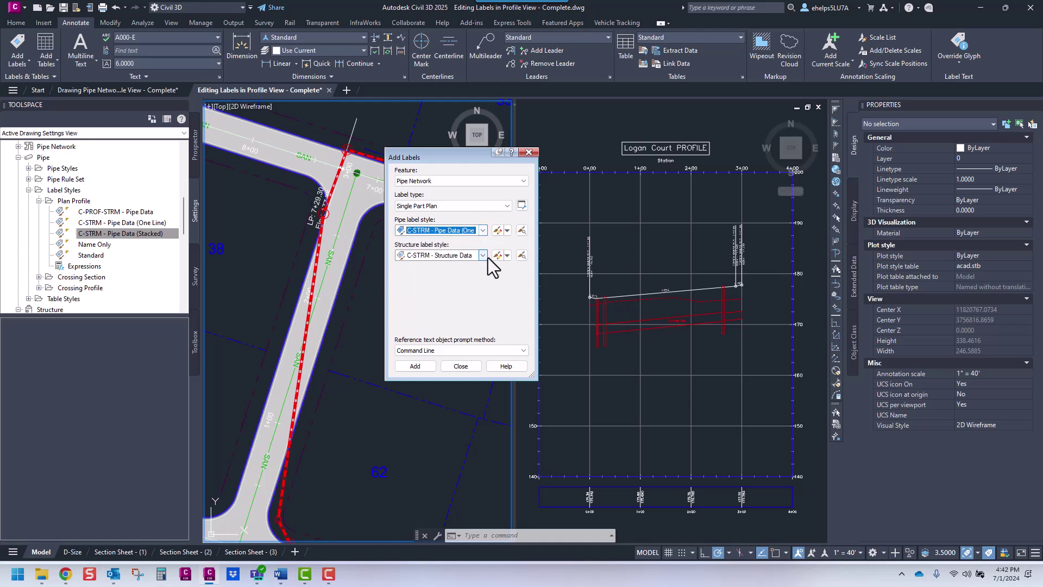
click(482, 256)
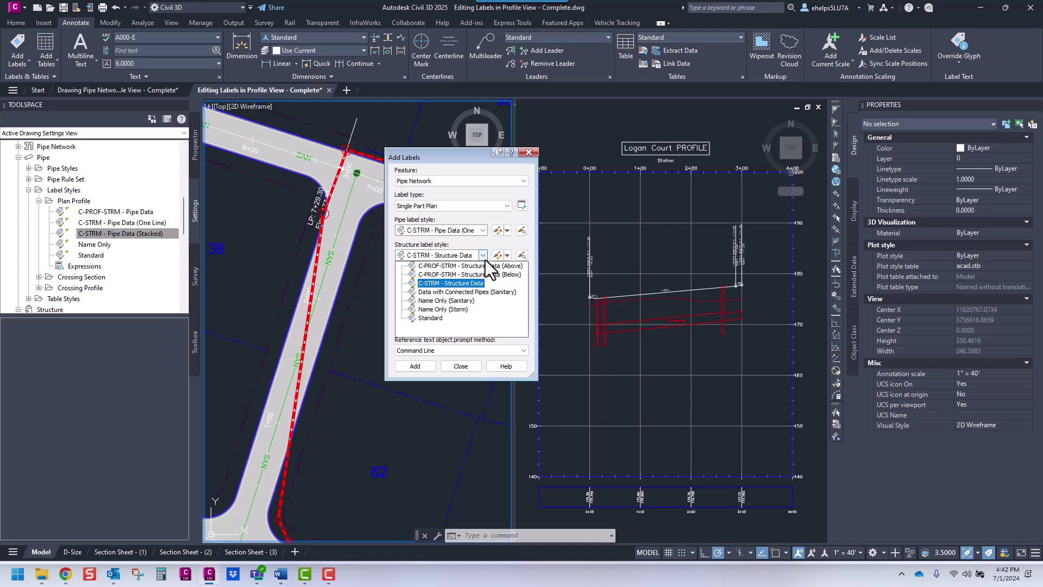
click(483, 255)
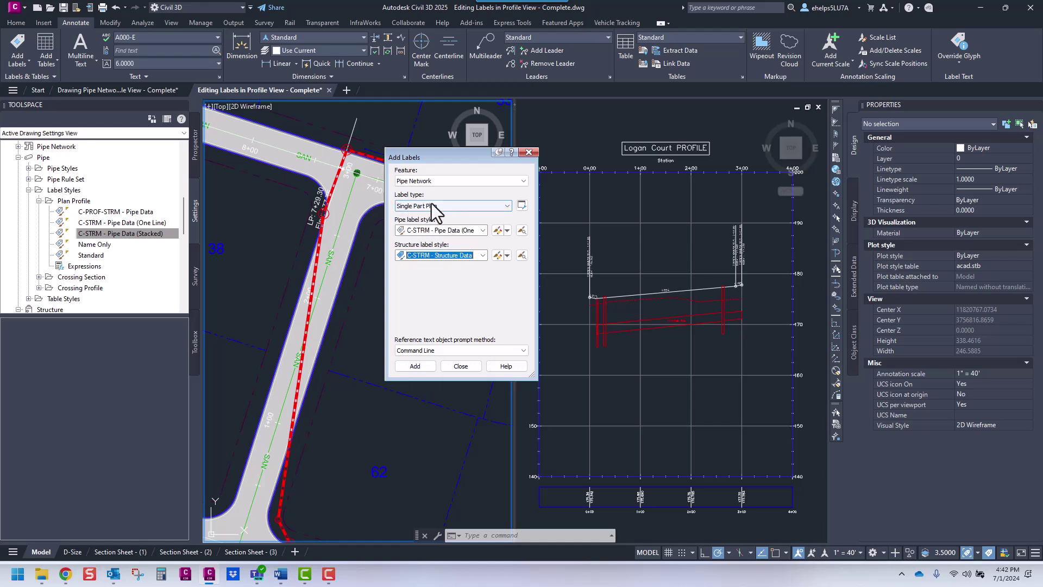
click(416, 366)
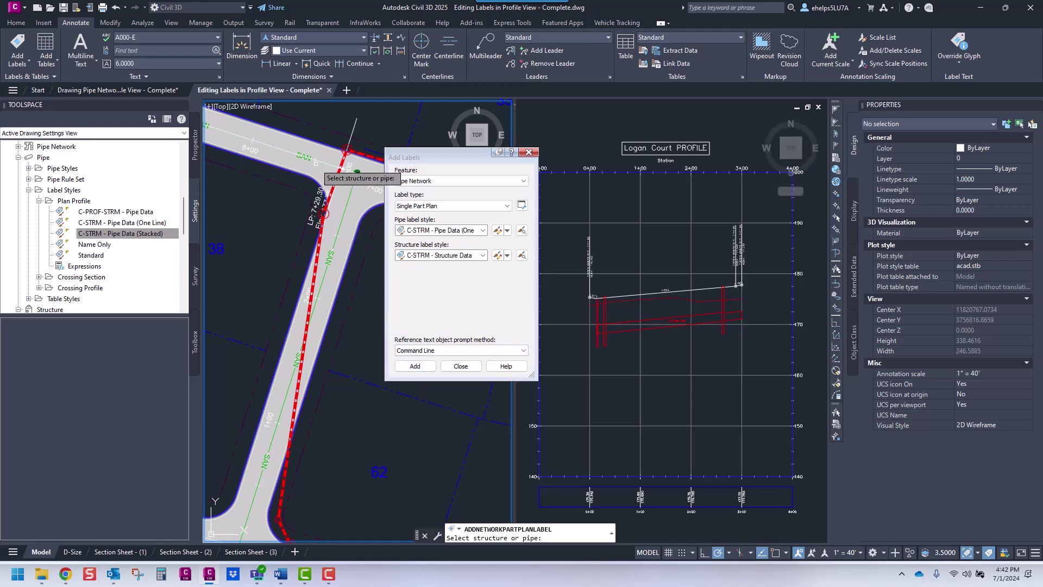
click(345, 146)
key(Return)
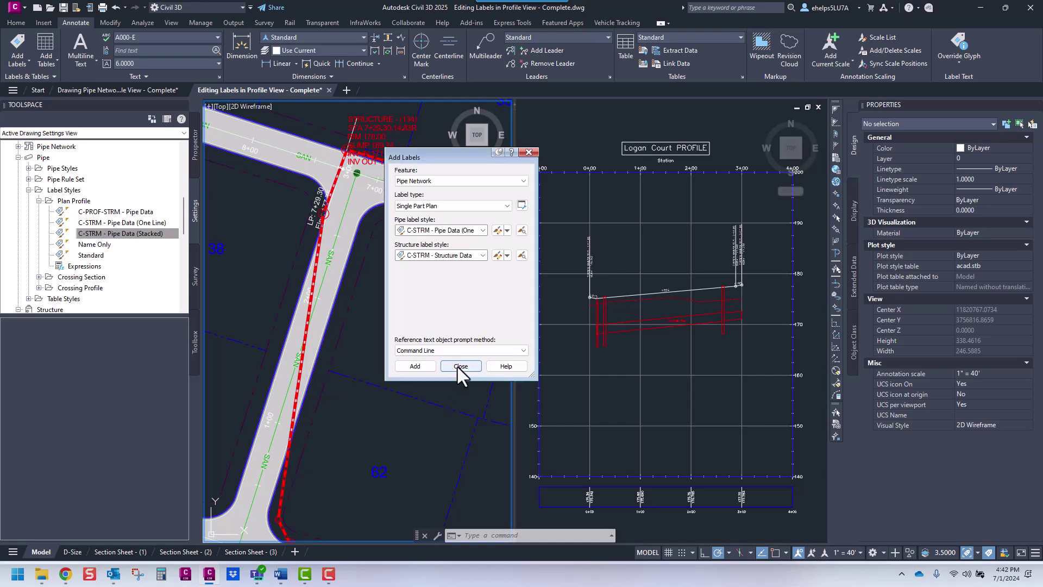
click(461, 366)
- Move the new structure label off the road into lot 34 so it displays with a leader
middle_drag(350, 146, 330, 223)
click(331, 223)
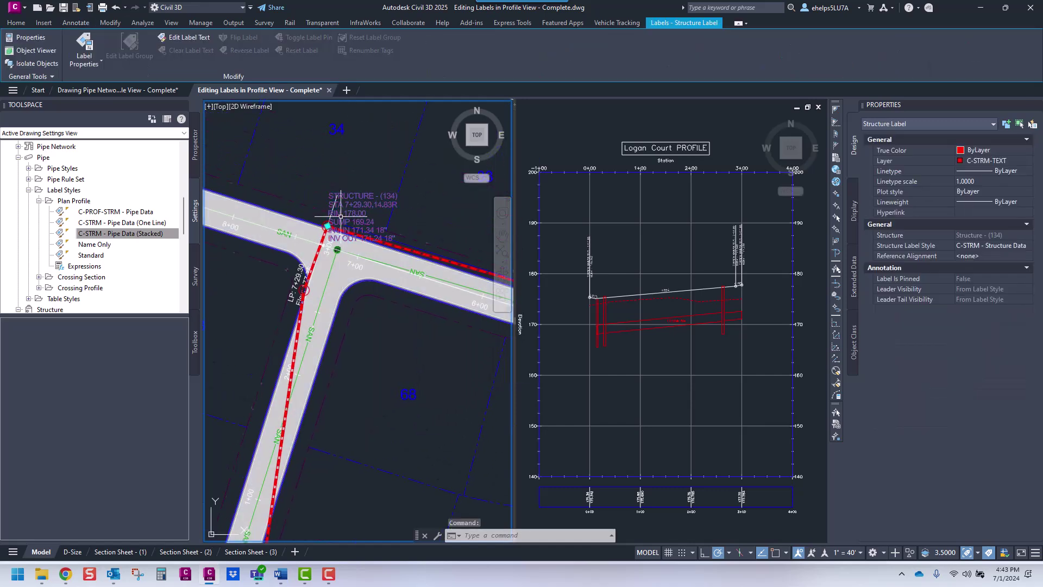
click(331, 223)
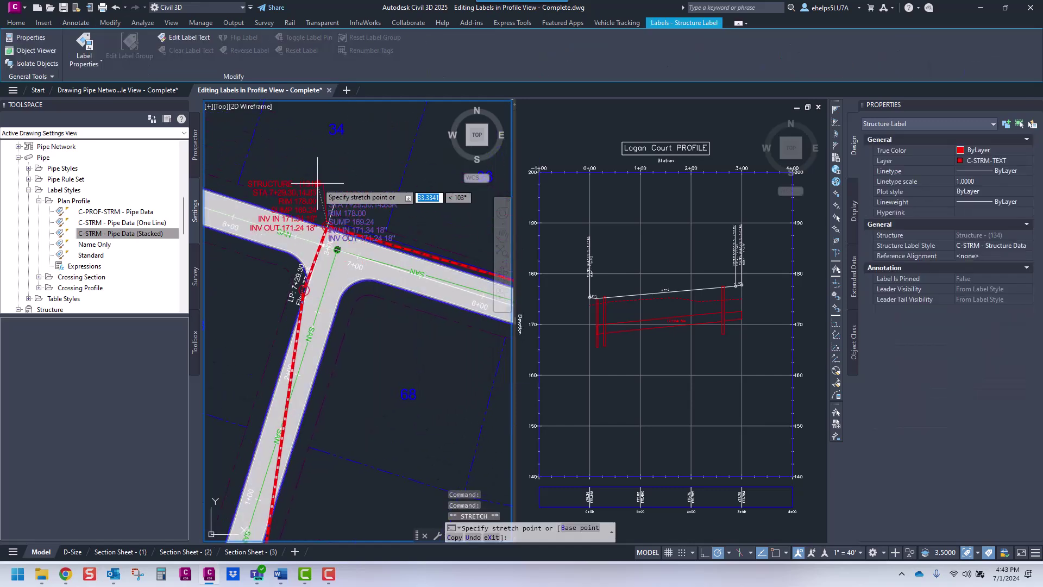
click(317, 147)
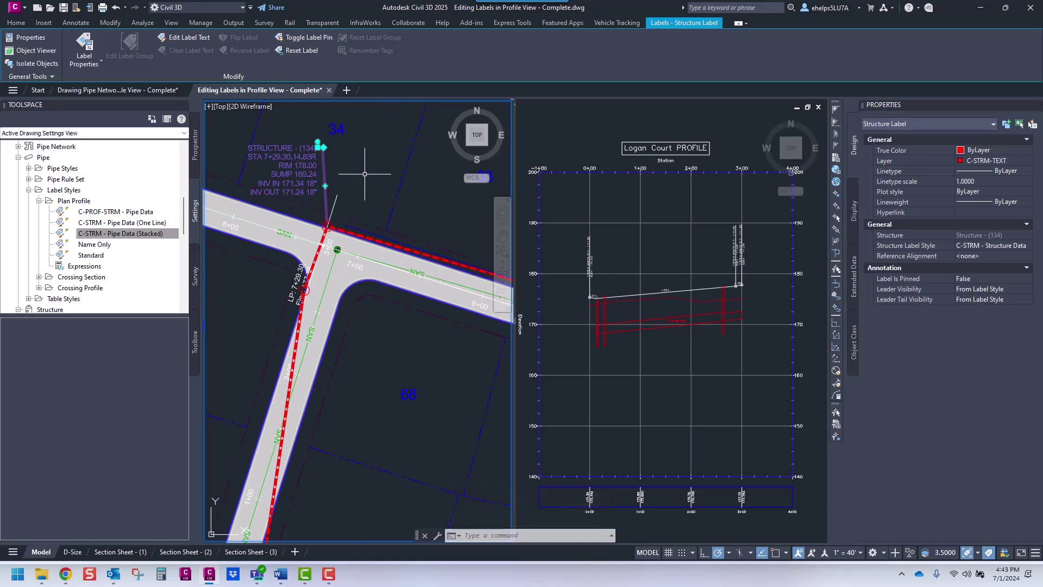
key(Escape)
- Review the label styles offered in the structure label's properties and choose C-STRM - Structure Data
click(314, 144)
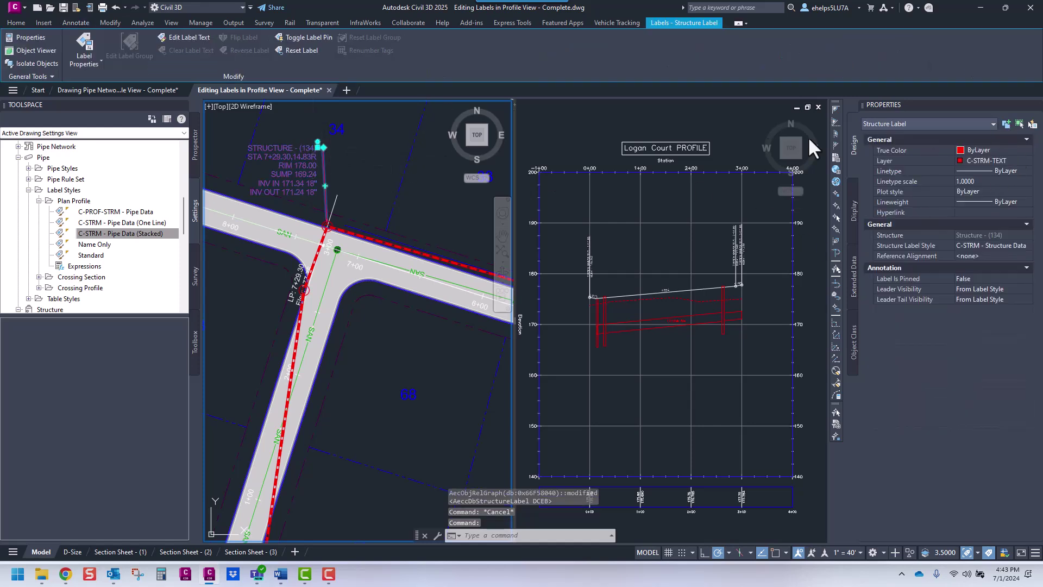
click(979, 246)
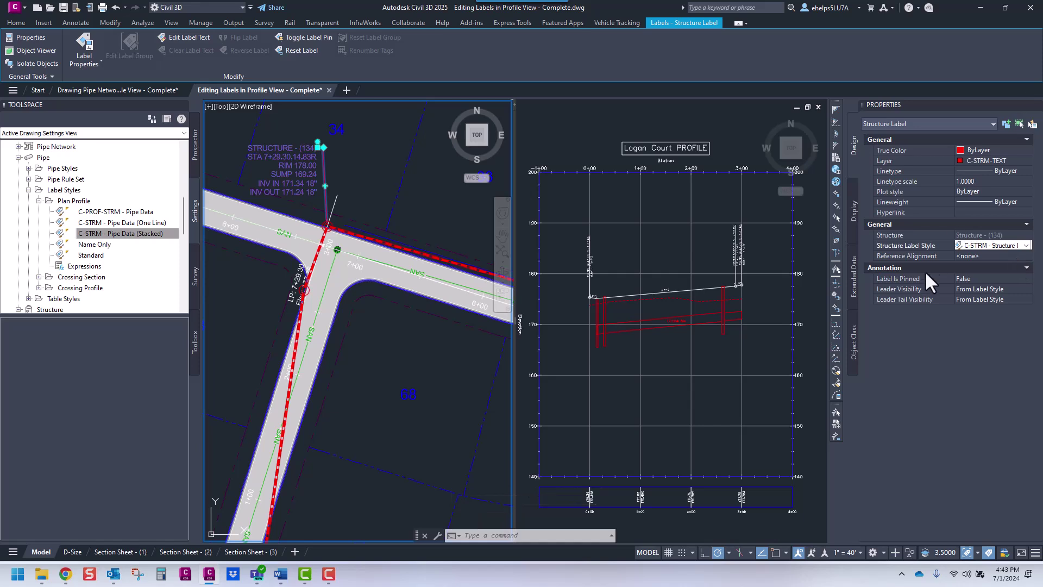
click(1026, 246)
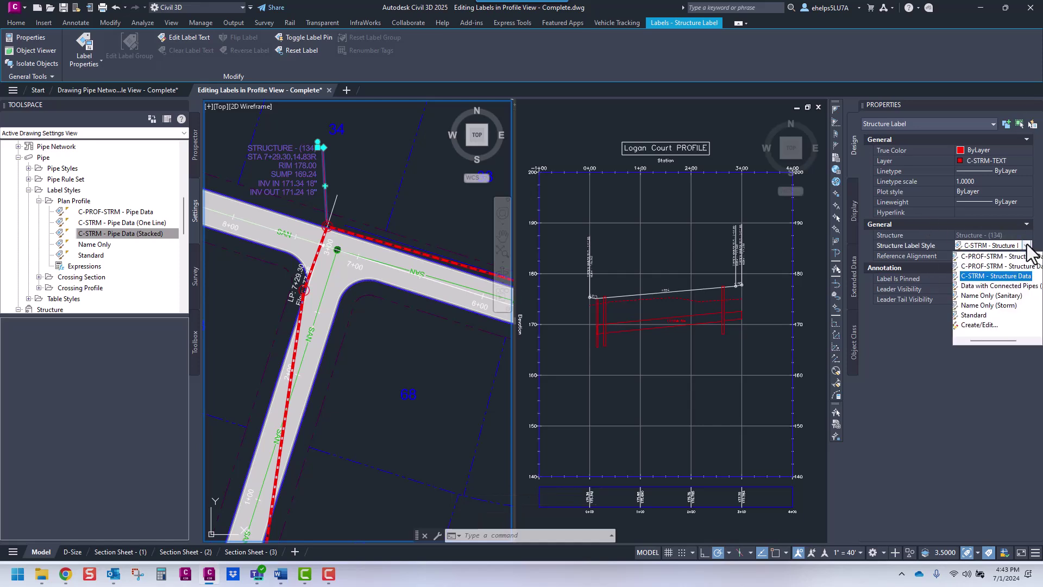
click(978, 276)
key(Escape)
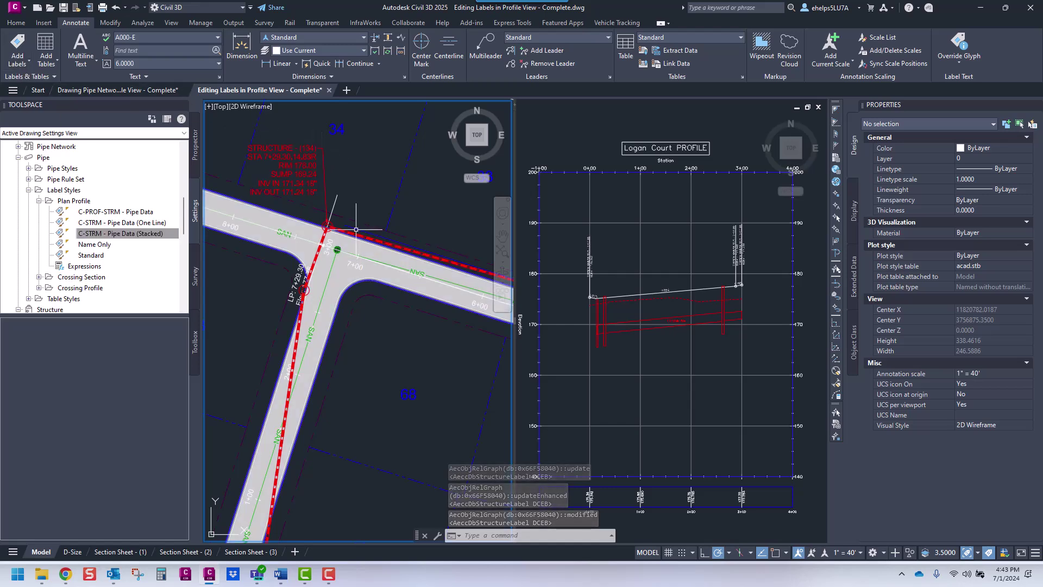
- Add a plan label to the storm pipe running down the side road from the intersection
click(297, 341)
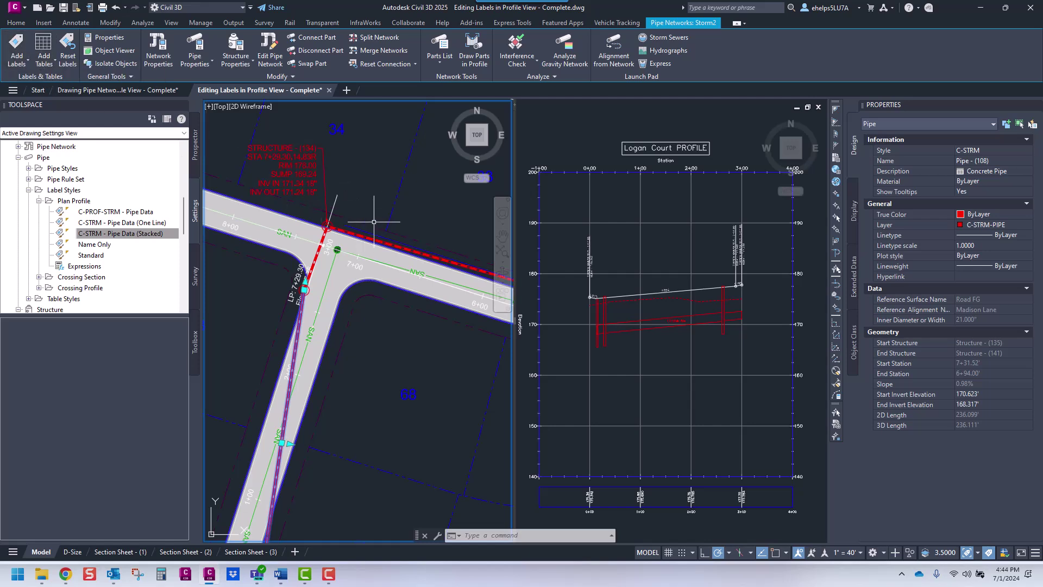
right_click(297, 338)
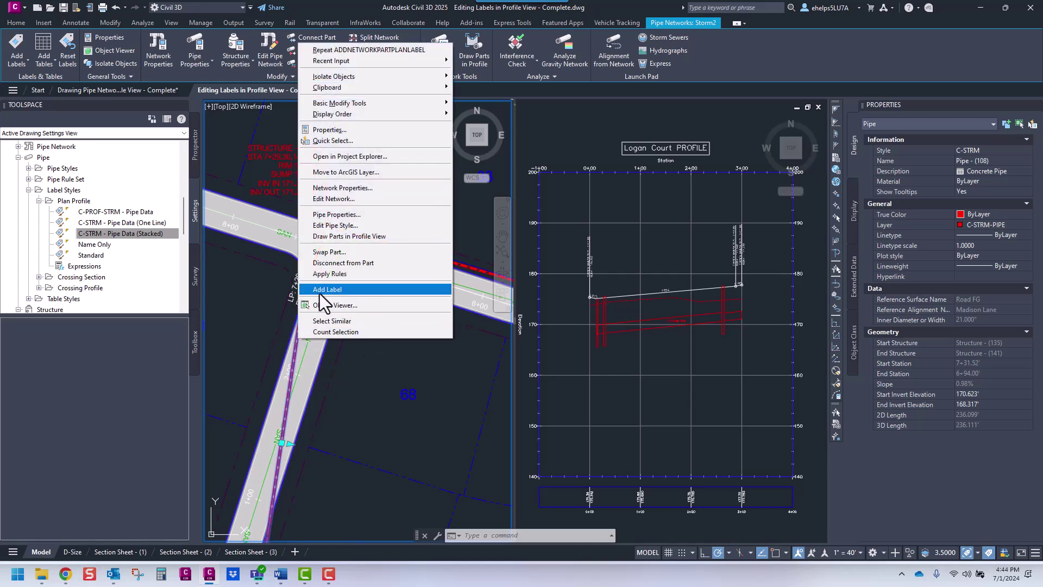
click(347, 291)
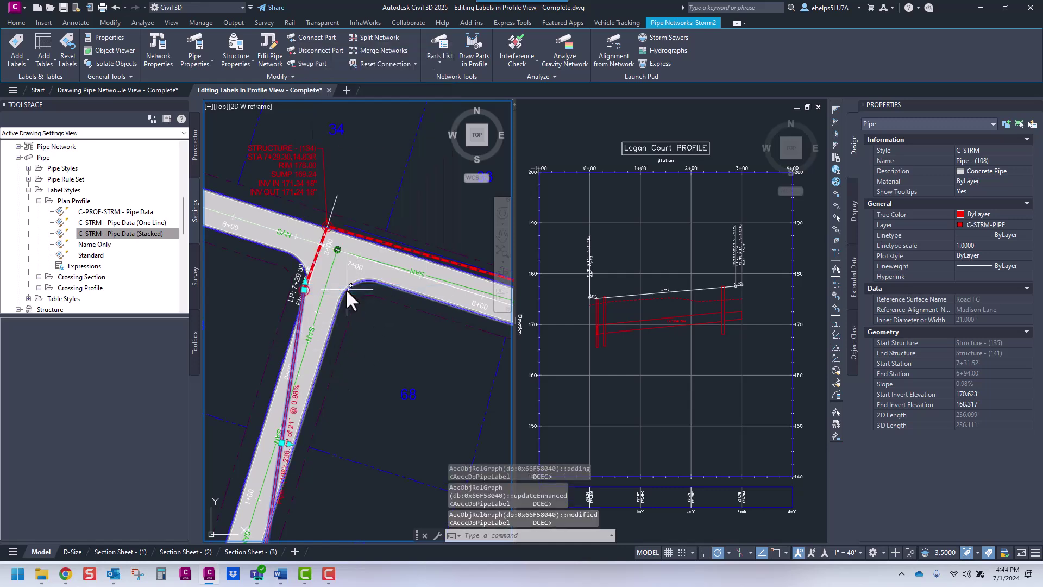
key(Escape)
- Inspect the new pipe label's properties, widening the property display to read its full label style name
click(286, 487)
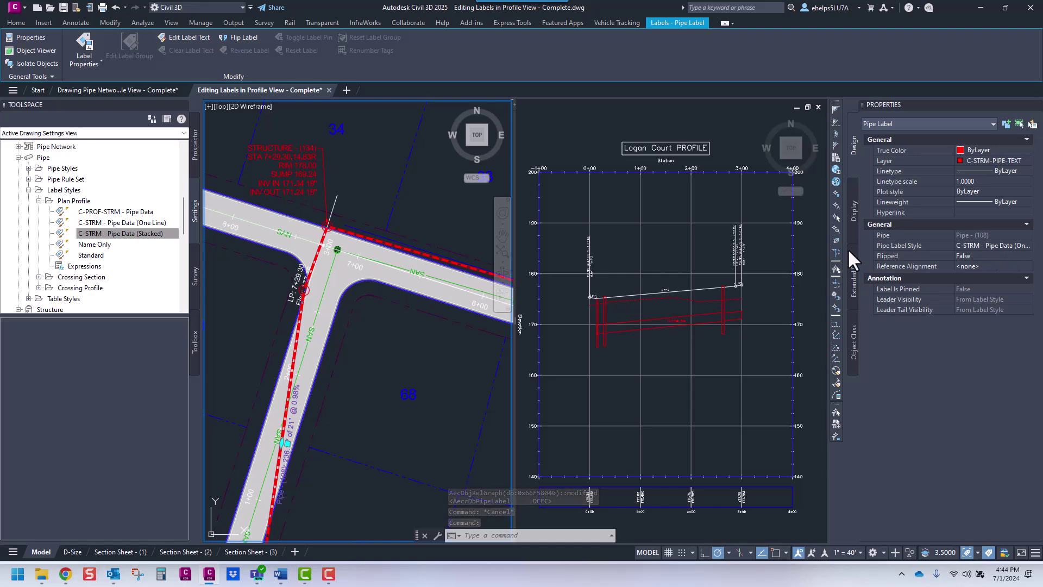
drag(841, 247, 789, 247)
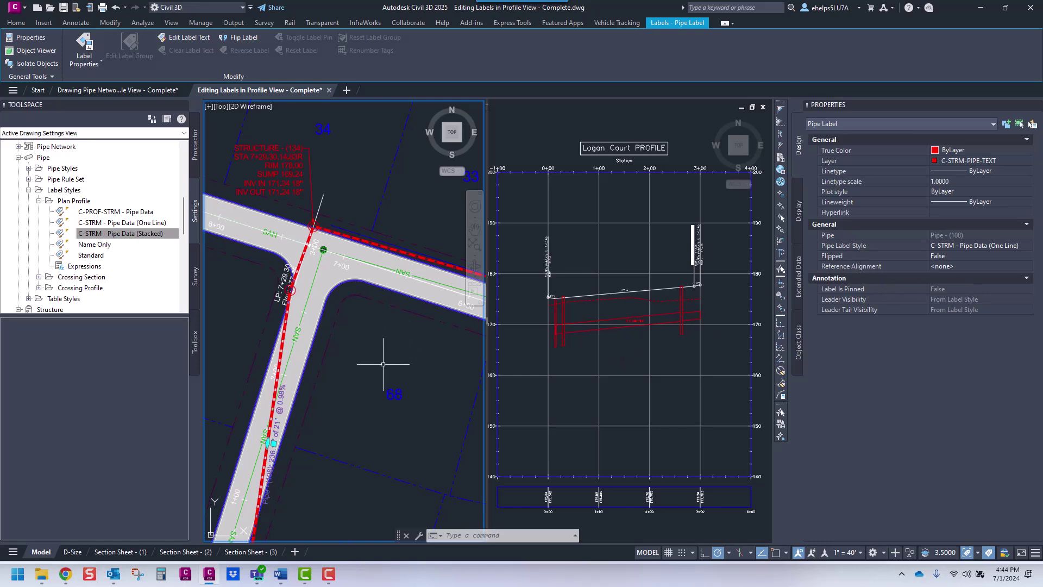
key(Escape)
key(Escape)
key(Escape)
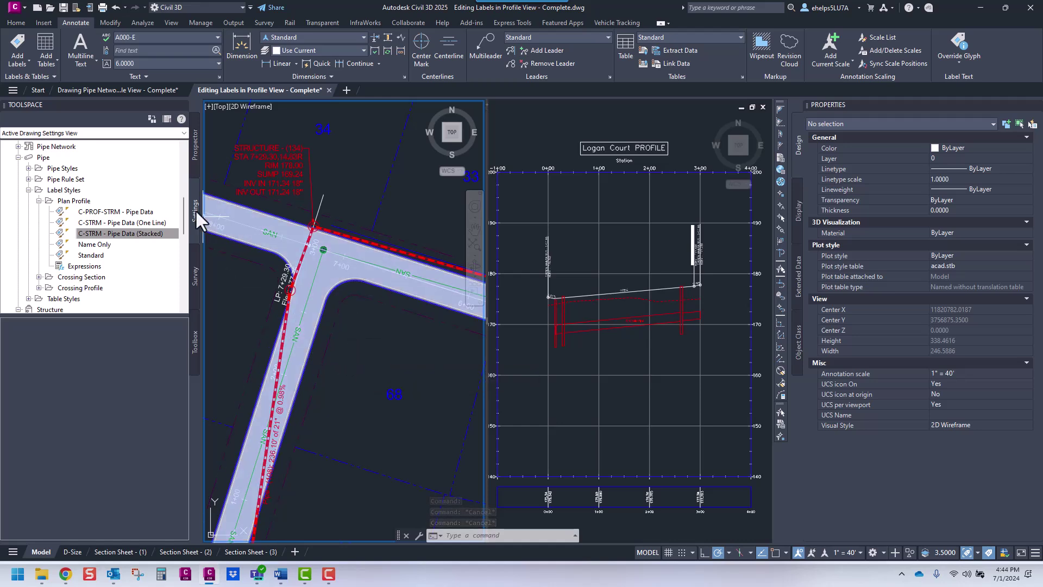
- Return to the drawing settings tree and collapse the pipe label styles and the Pipe collection
click(196, 163)
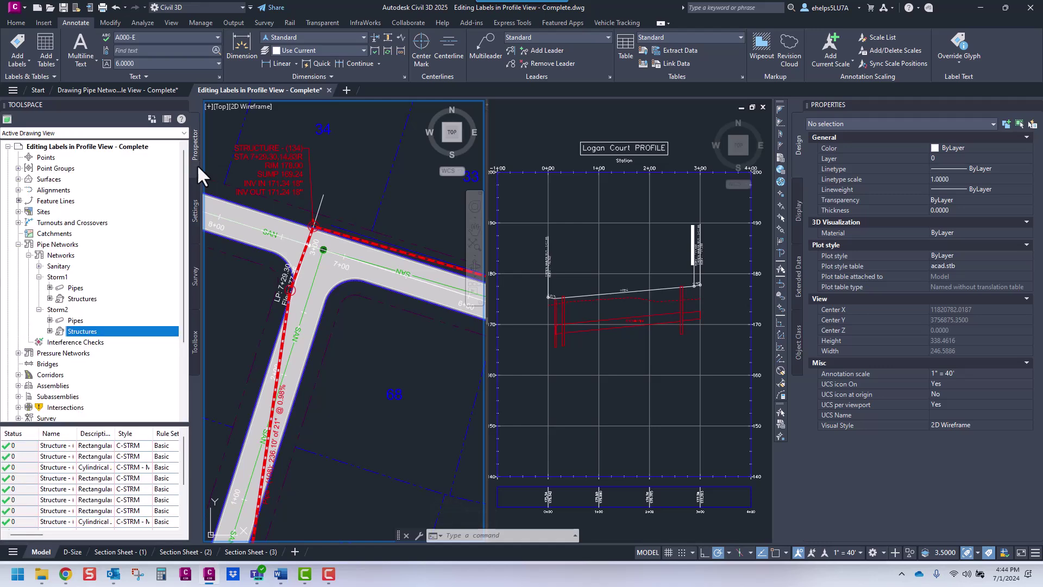
click(194, 203)
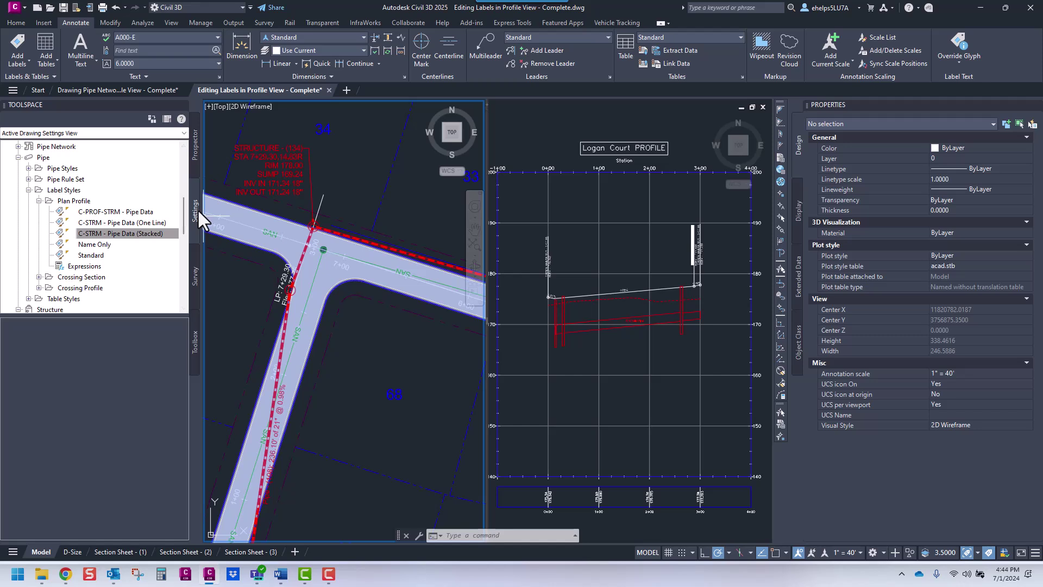
click(37, 201)
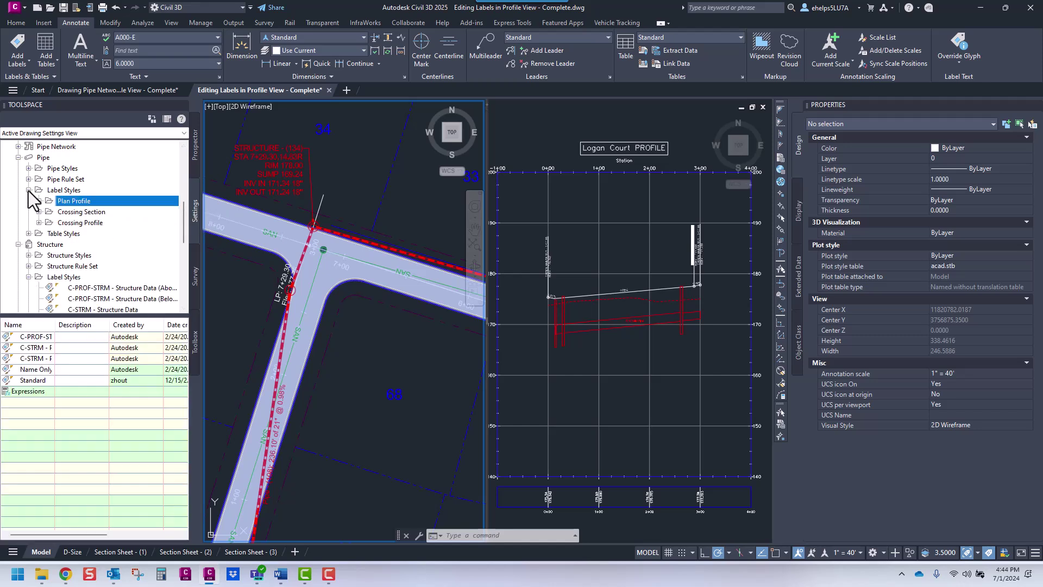
click(28, 190)
click(18, 158)
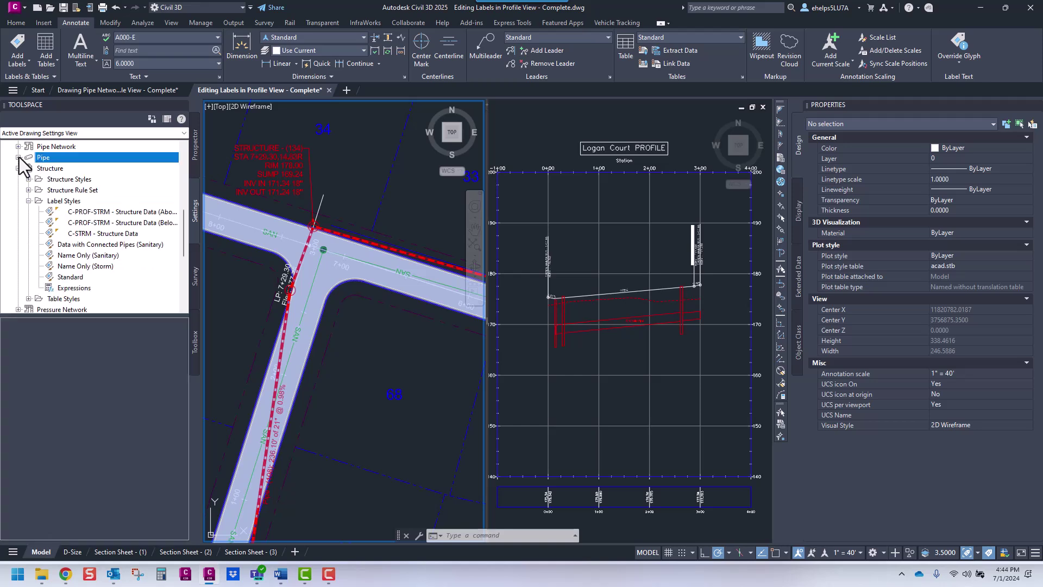
- Locate the Pipe Network collection in the drawing settings tree and open its feature settings
scroll(54, 193, up, 3)
click(18, 244)
scroll(25, 250, down, 1)
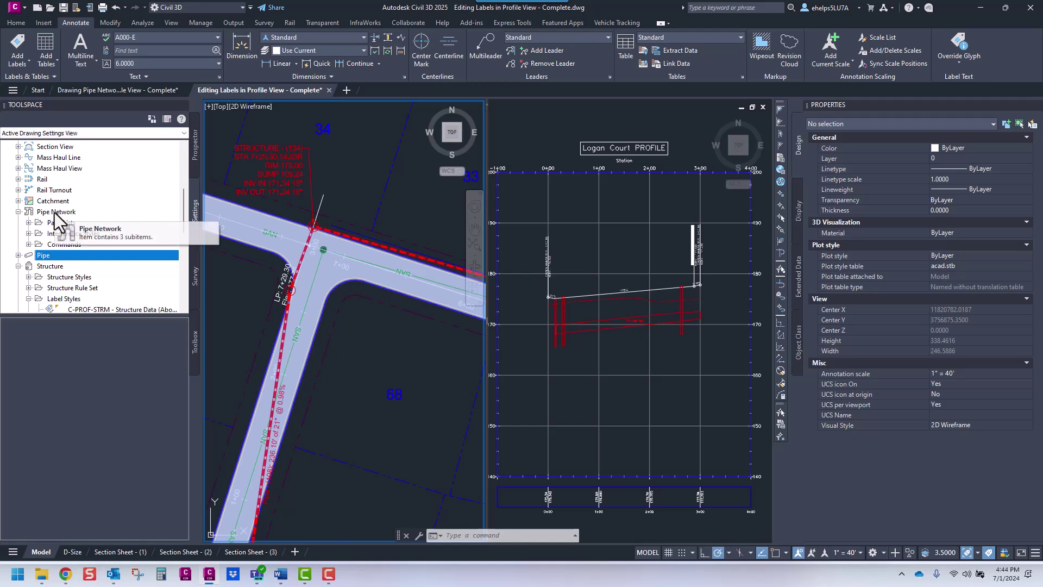
click(57, 213)
right_click(67, 213)
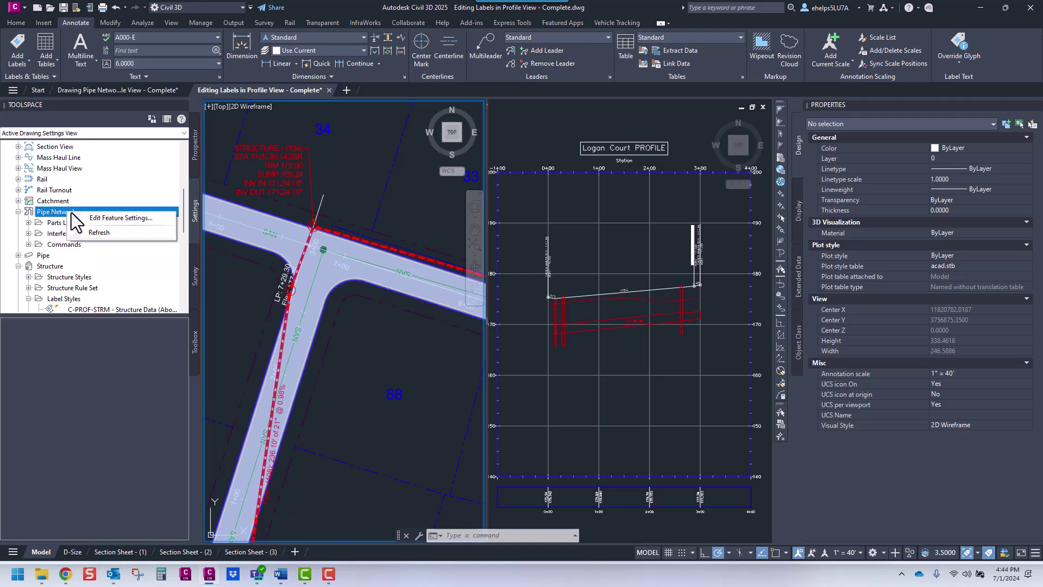
click(114, 219)
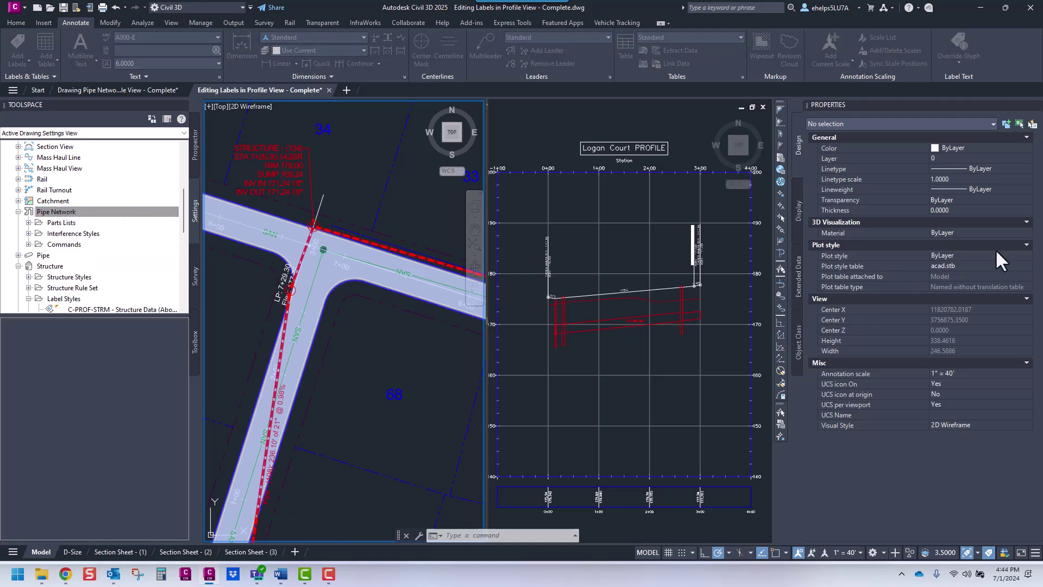
- Enlarge the Pipe Network feature settings, review the plan, profile and section label styles under Default Styles, and close the settings
drag(804, 530, 416, 121)
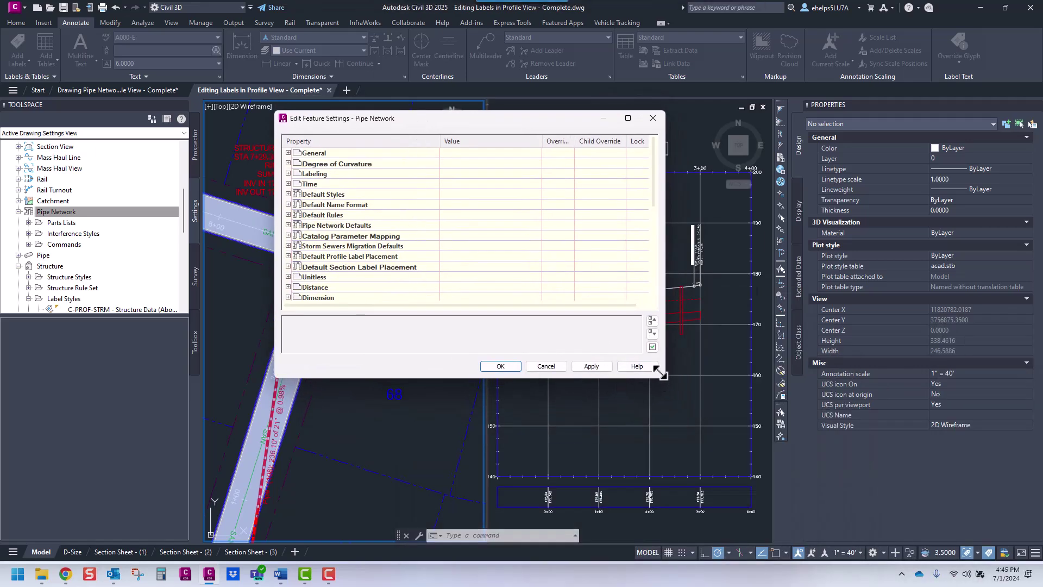
drag(662, 377, 738, 396)
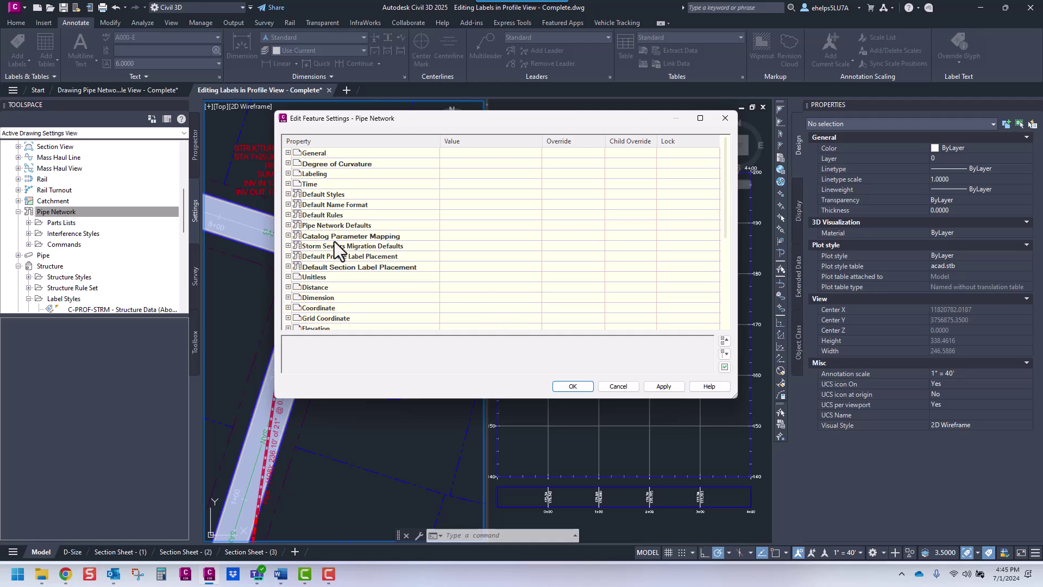
click(288, 194)
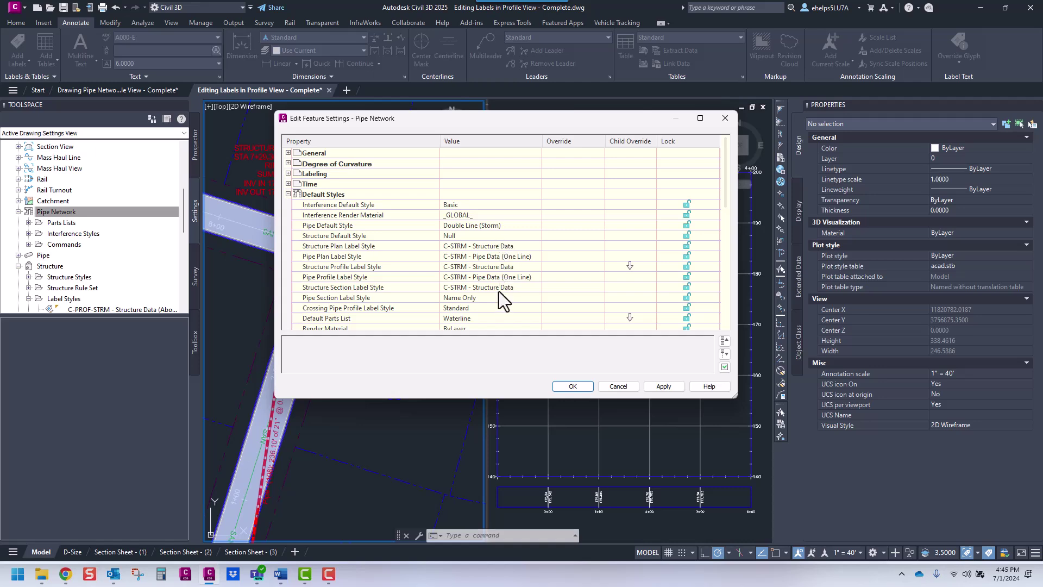
click(572, 386)
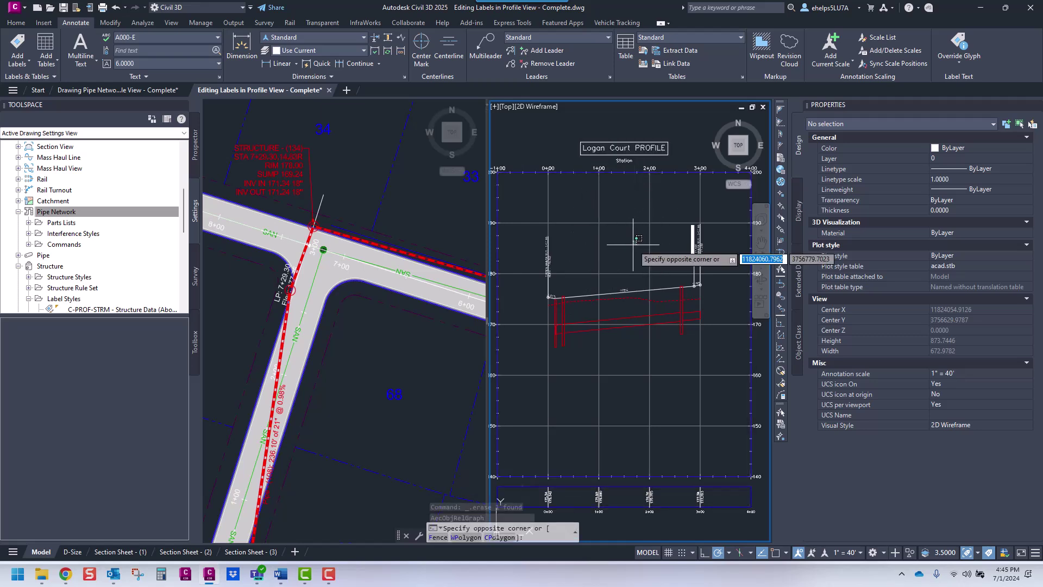
- Add a label to the storm pipe between the structures in the Logan Court profile view, and clear the selection
click(623, 287)
scroll(619, 327, up, 2)
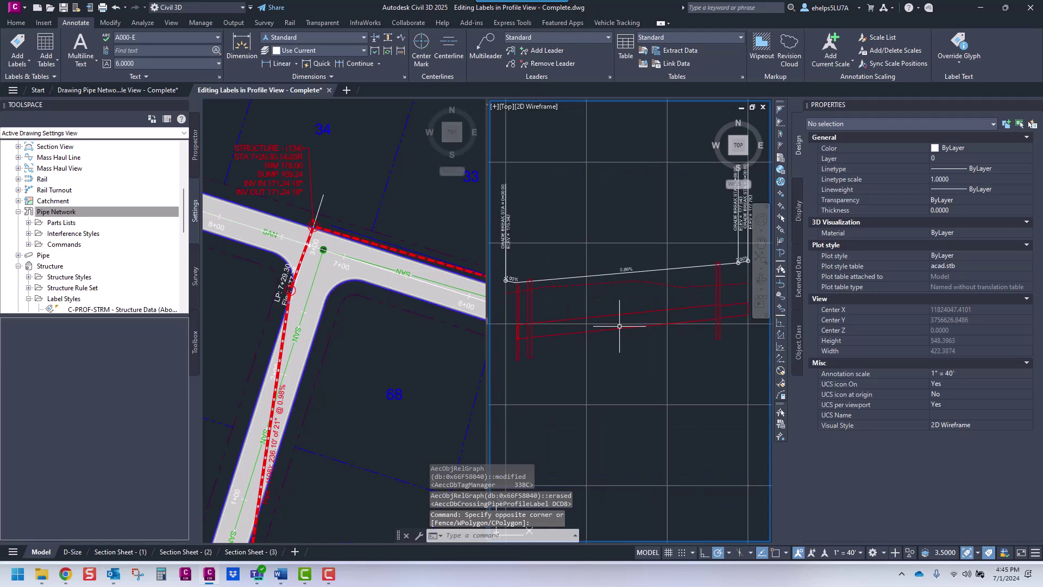
click(617, 313)
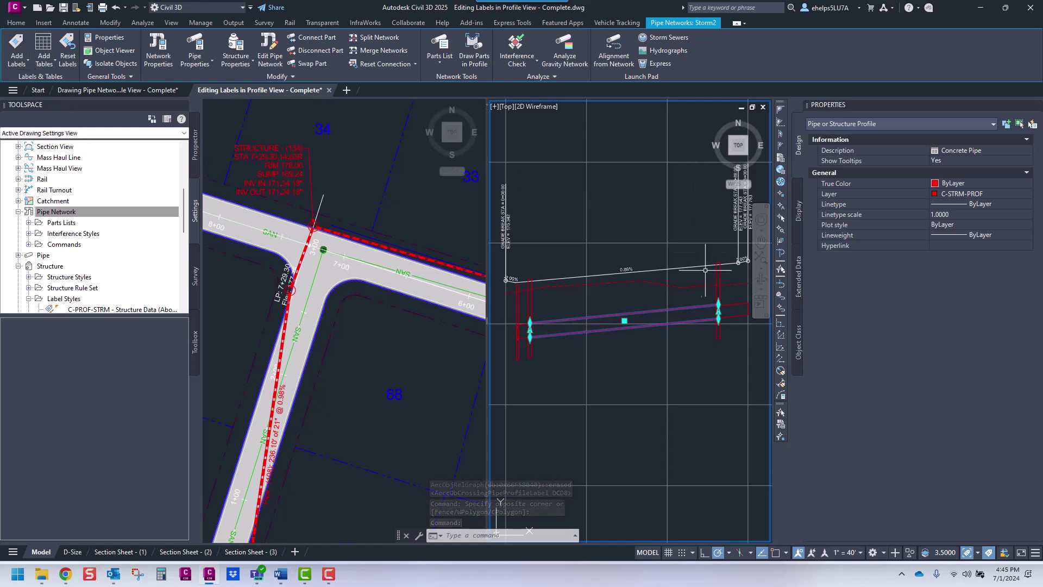
right_click(646, 312)
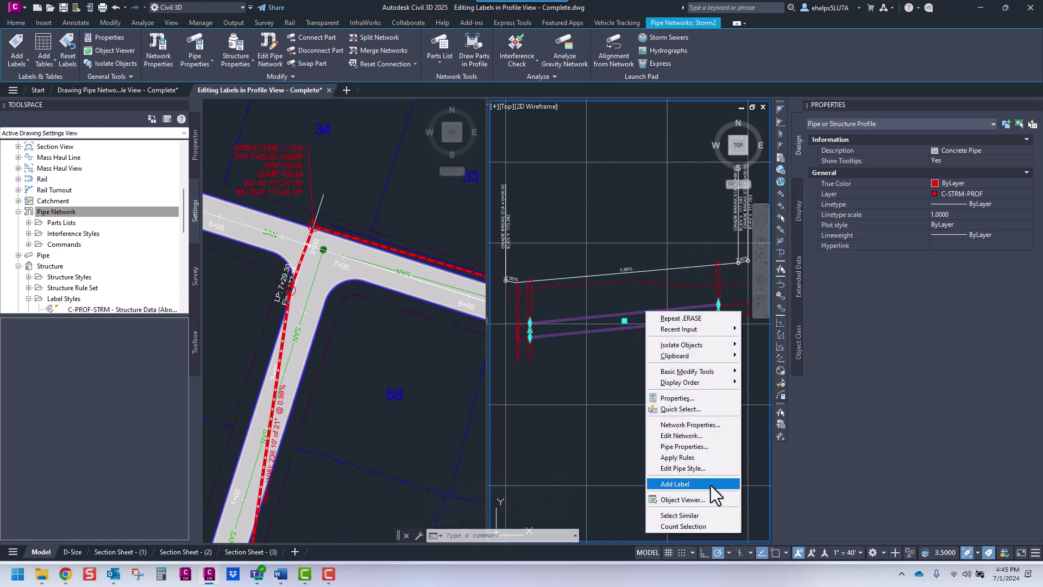
click(713, 485)
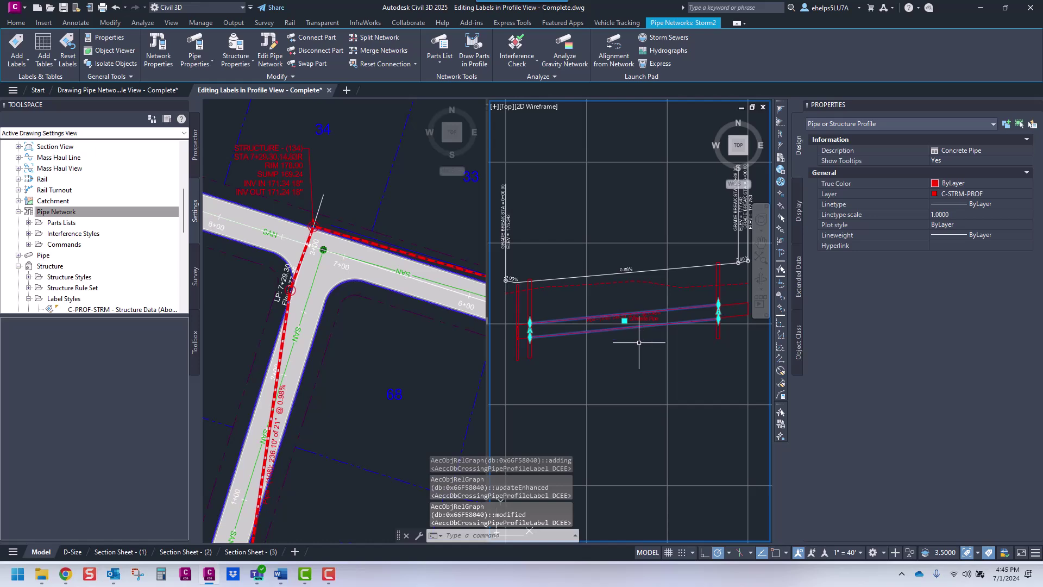
key(Escape)
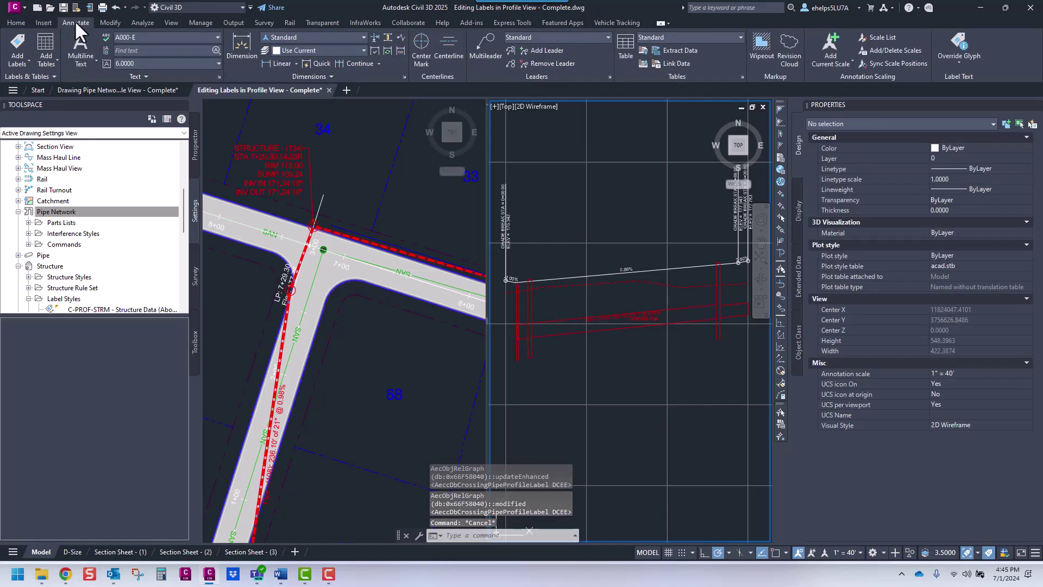
click(28, 63)
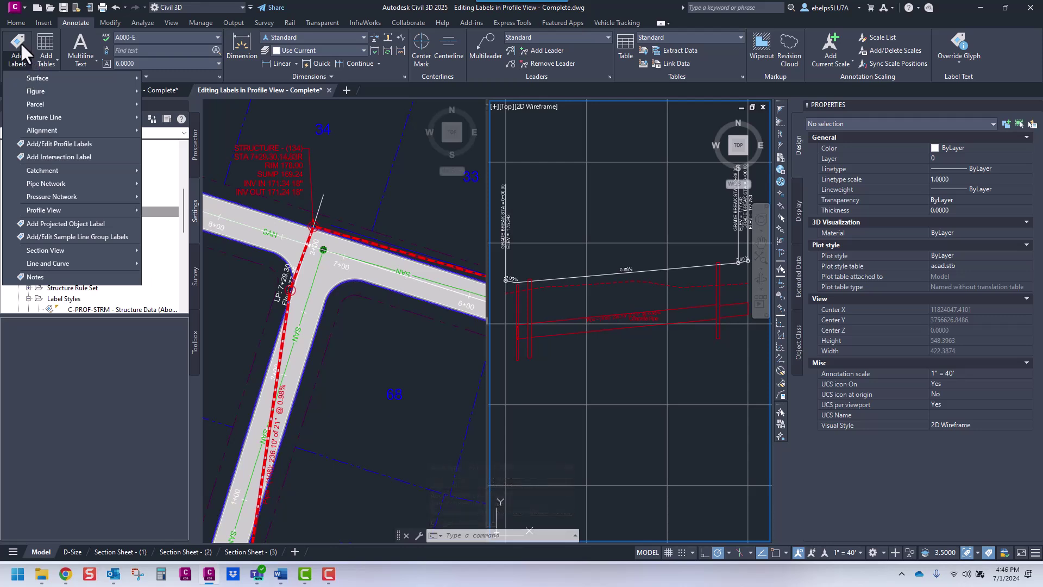
click(28, 60)
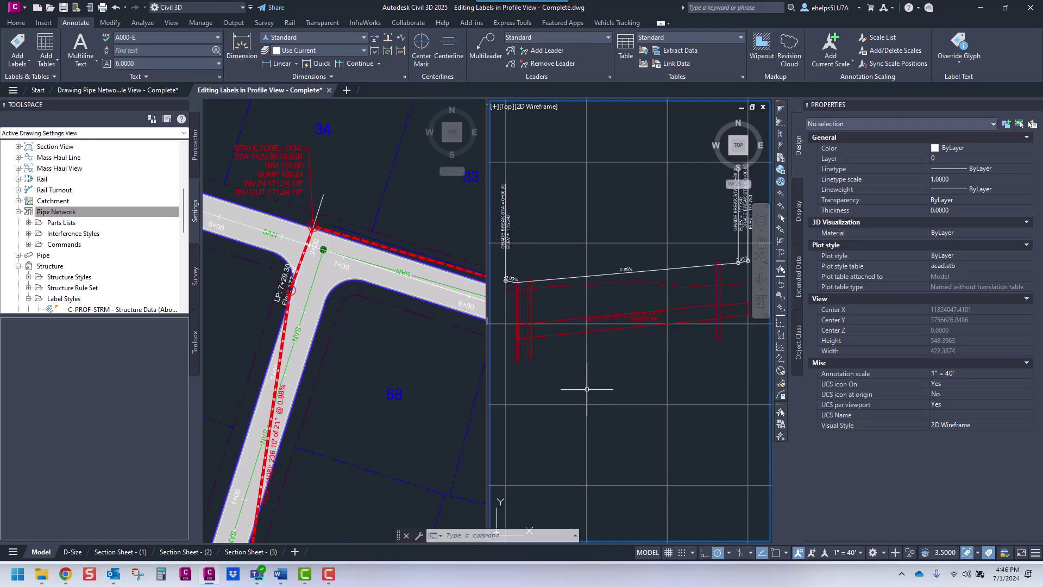
click(628, 222)
click(653, 319)
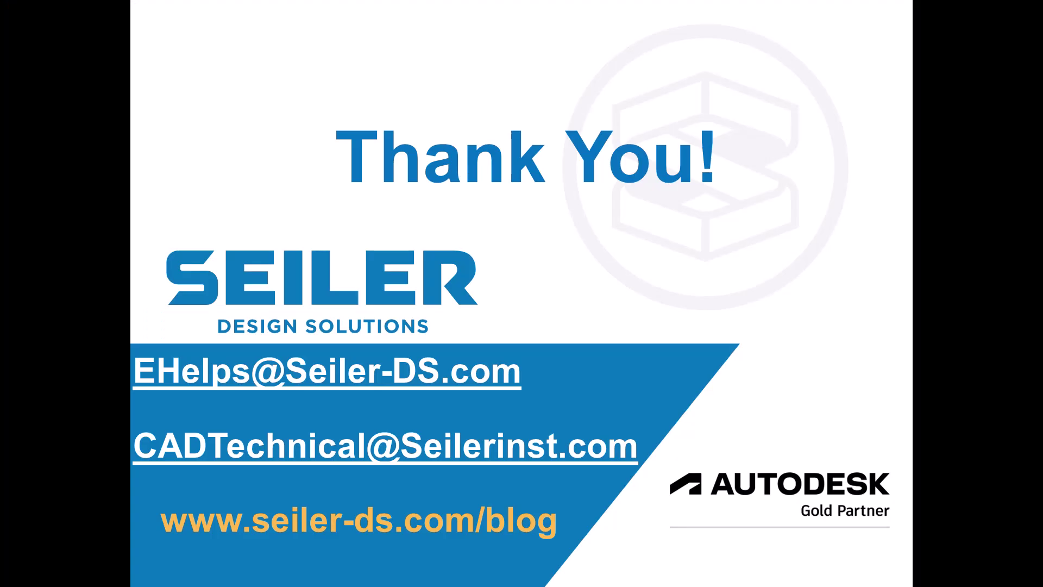